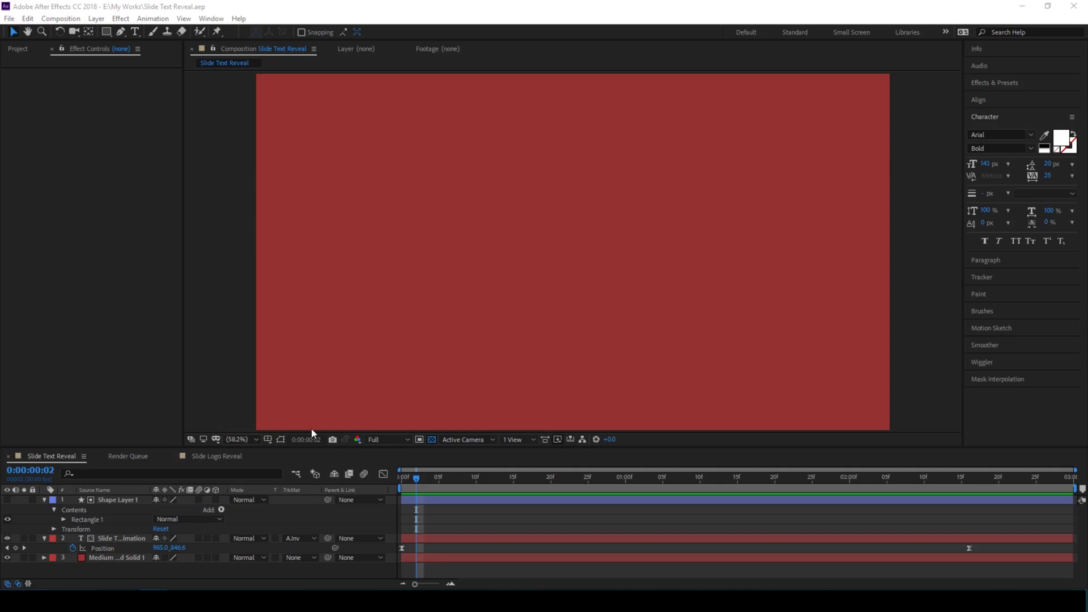
- Preview the Slide Text Reveal animation from frame 0, then switch to the Slide Logo Reveal composition
left_click(234, 393)
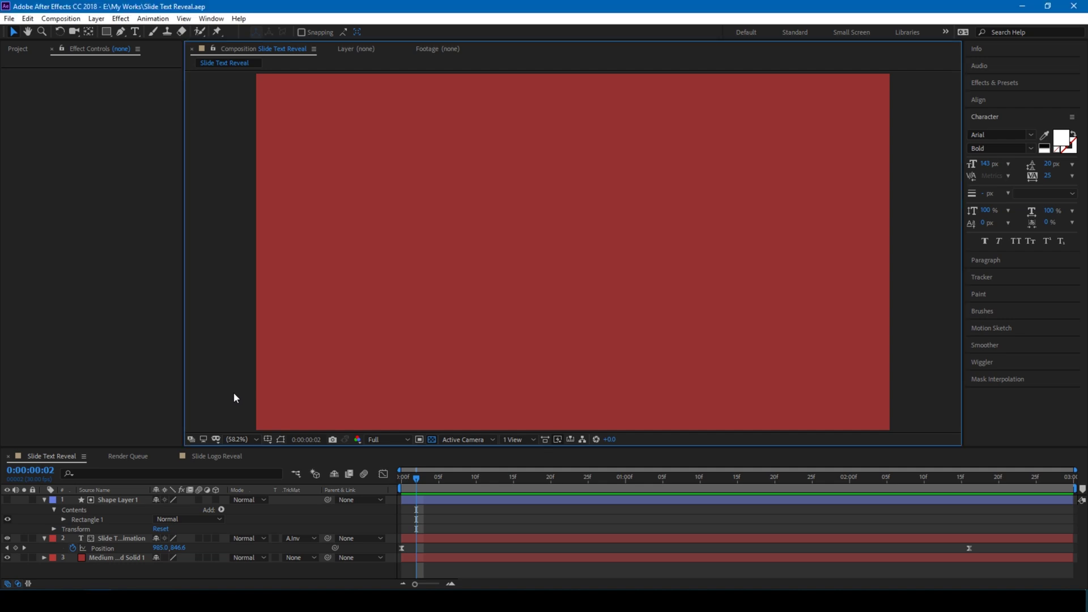
left_click_drag(416, 479, 395, 482)
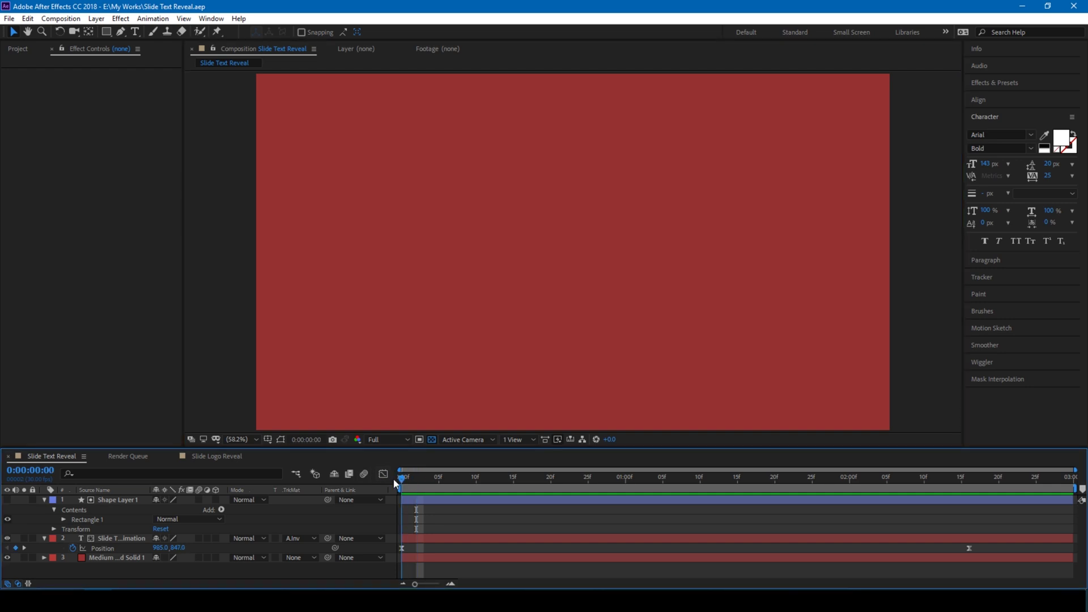
key("space")
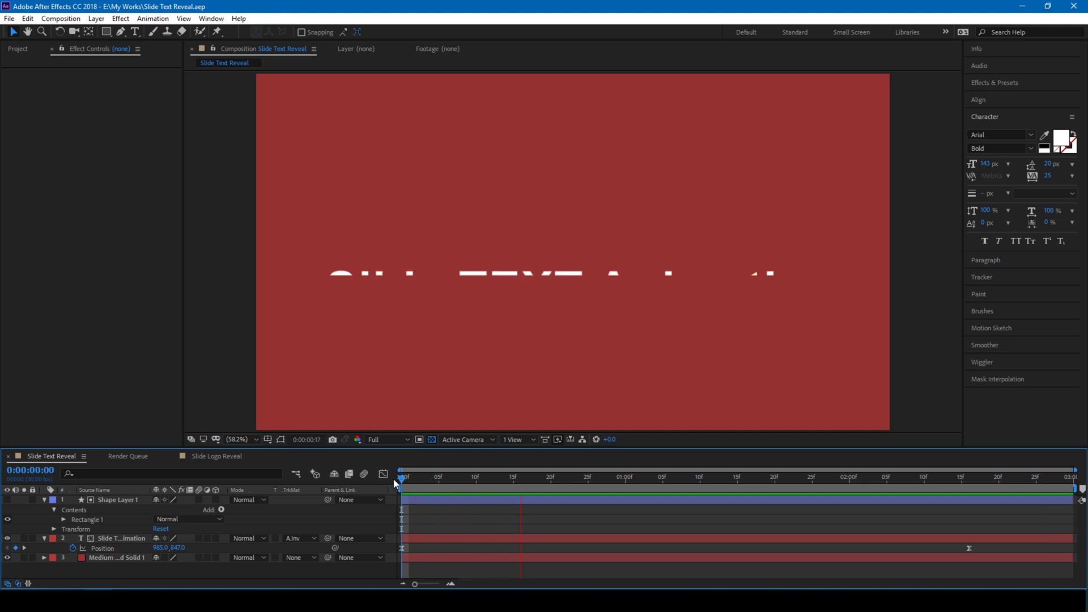
left_click(211, 457)
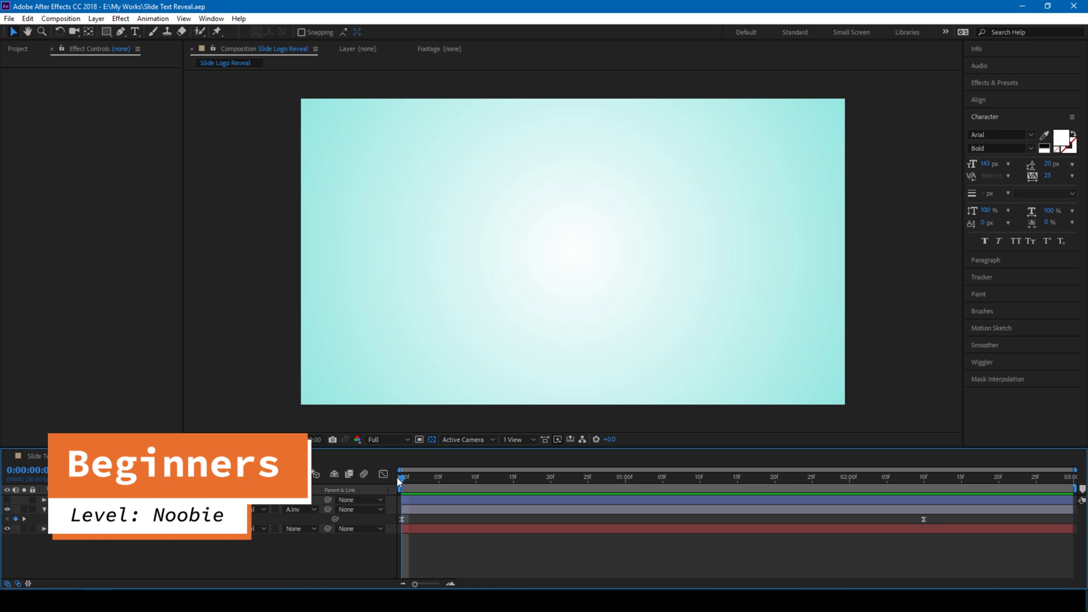
- Play the Slide Logo Reveal preview showing the irafx logo sliding in from behind the matte
key("space")
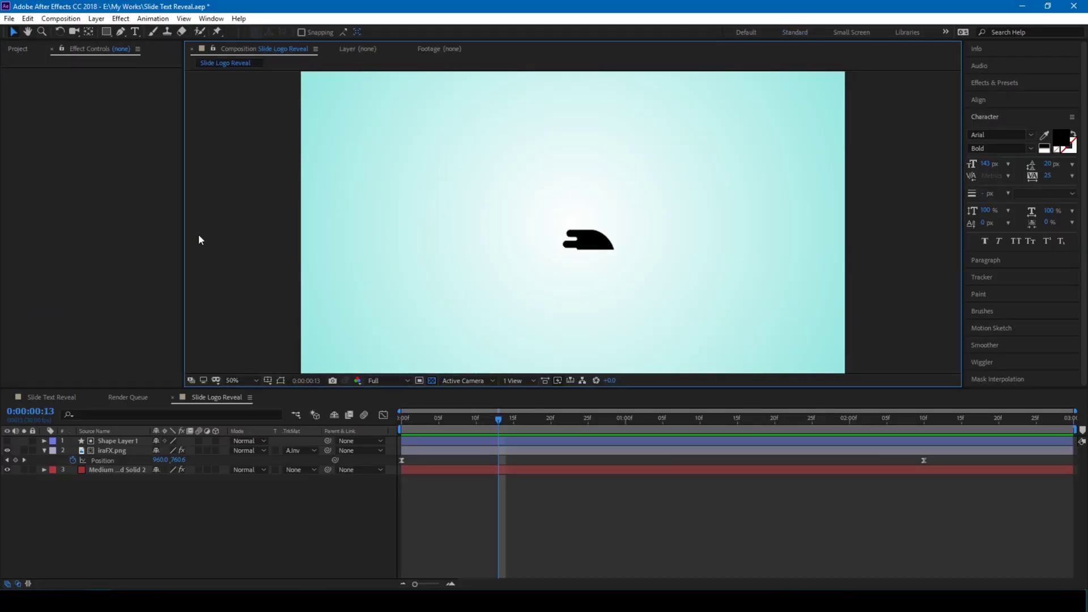
- Create a new 1920×1080, 30 fps, 3-second composition named 'Slide Reaveal'
left_click(67, 18)
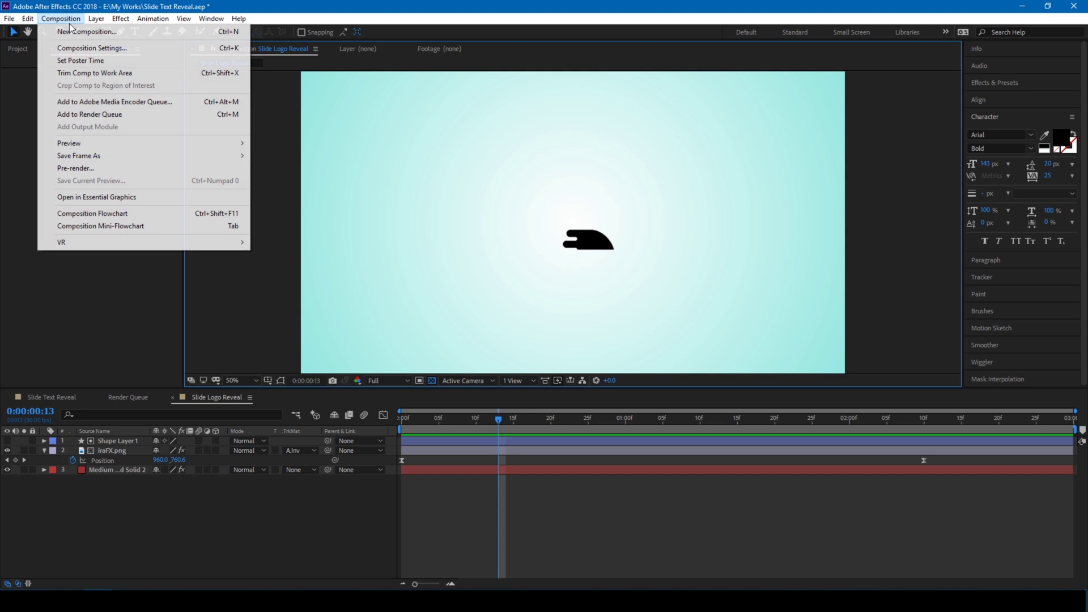
left_click(71, 29)
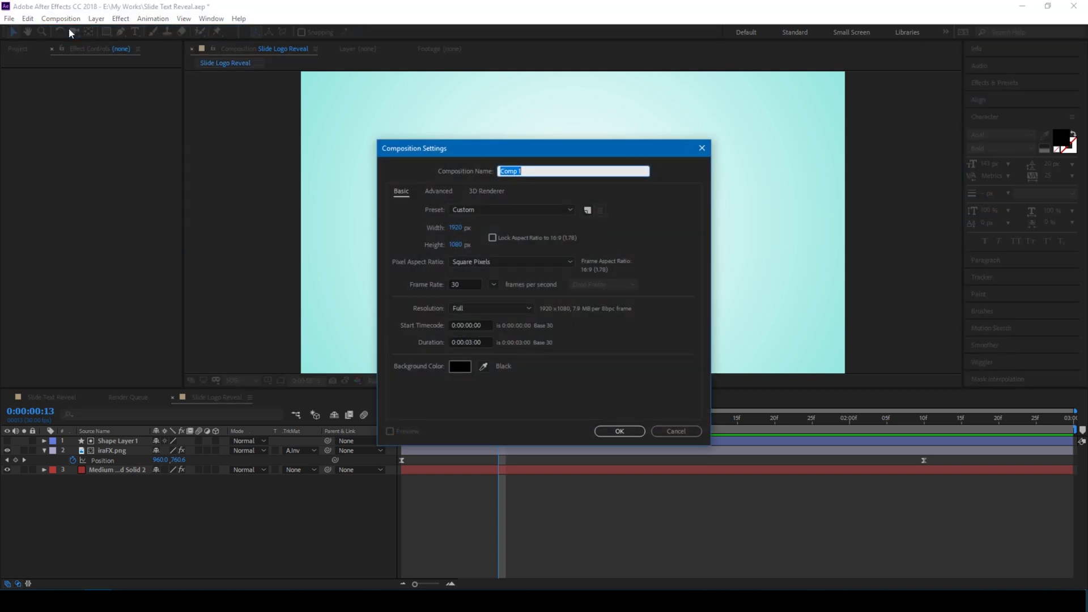
type("S")
type("lide TR")
left_click(618, 431)
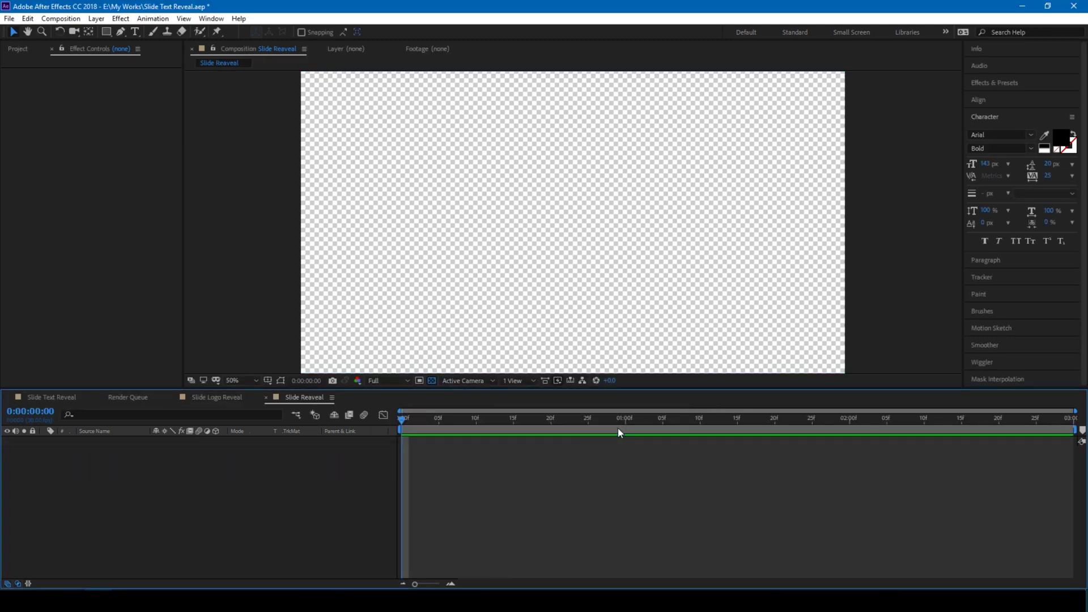
- Add a green 1920×1080 solid layer named 'Background' to the composition
left_click(96, 18)
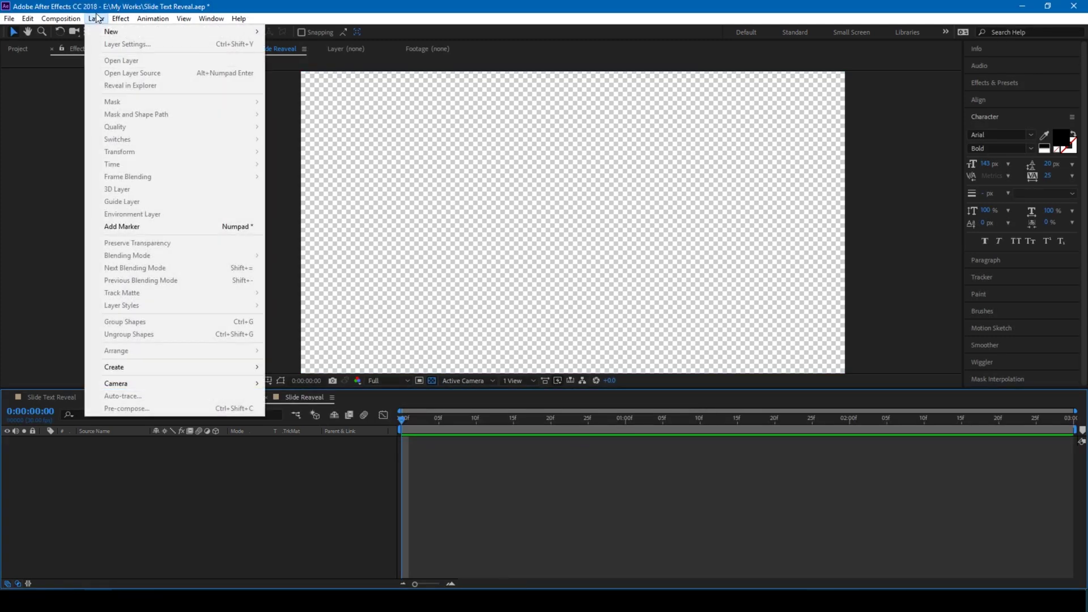
left_click(96, 18)
left_click(121, 18)
mouse_move(96, 18)
left_click(290, 44)
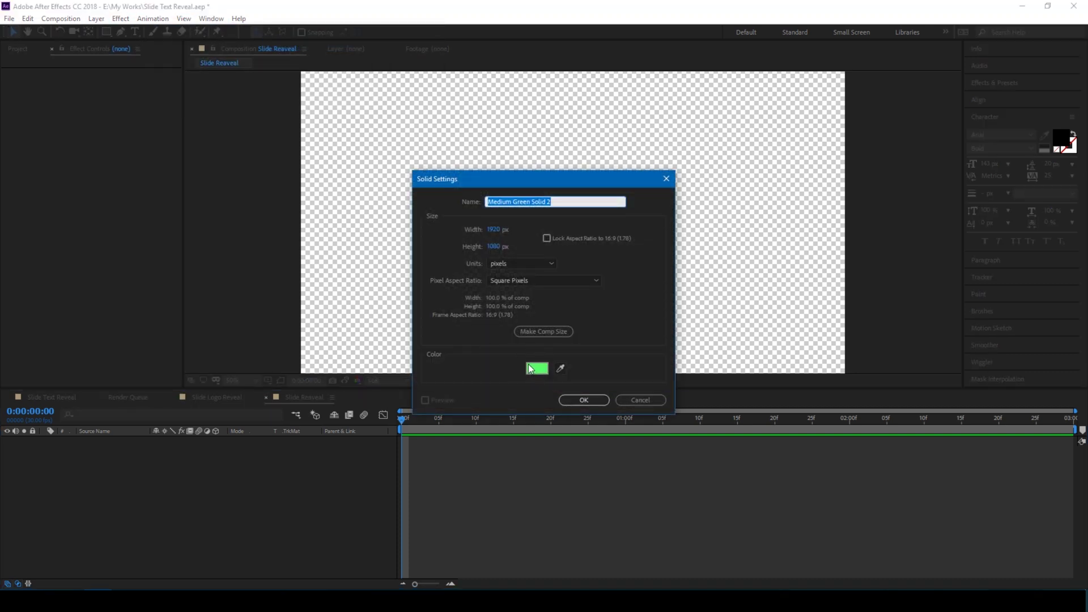
type("Background")
key("Return")
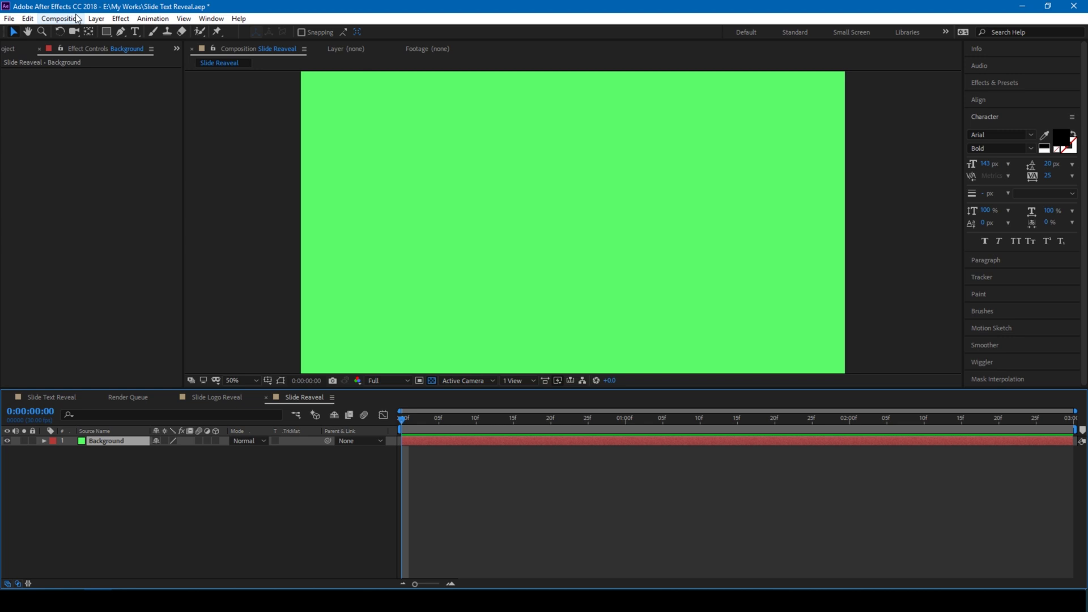
- Type 'Slide Animation' in a paragraph text box across the middle of the frame in bold black Arial
left_click(135, 32)
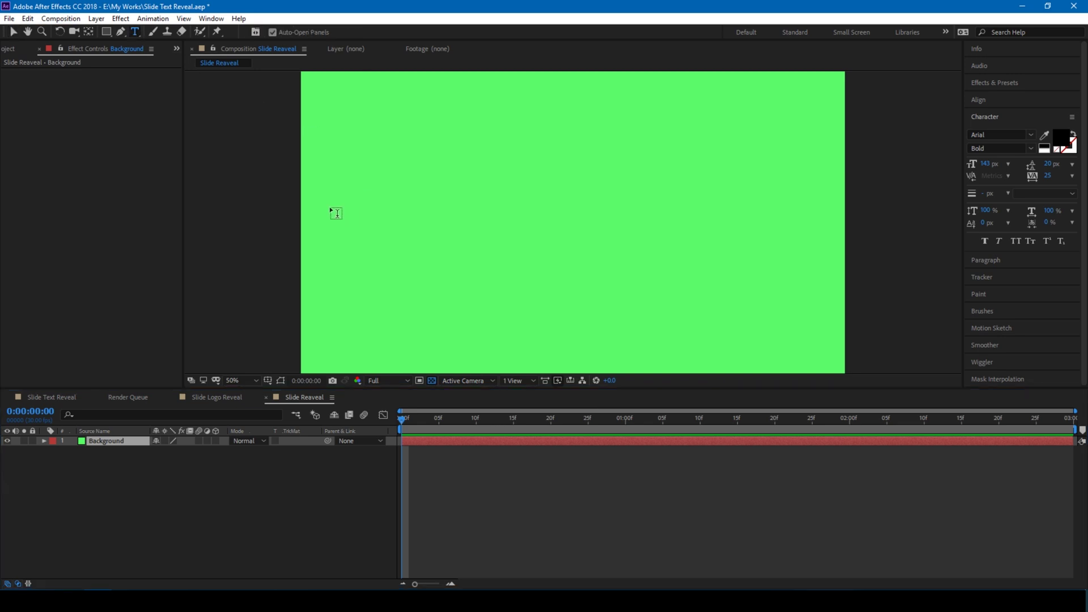
left_click_drag(328, 206, 808, 296)
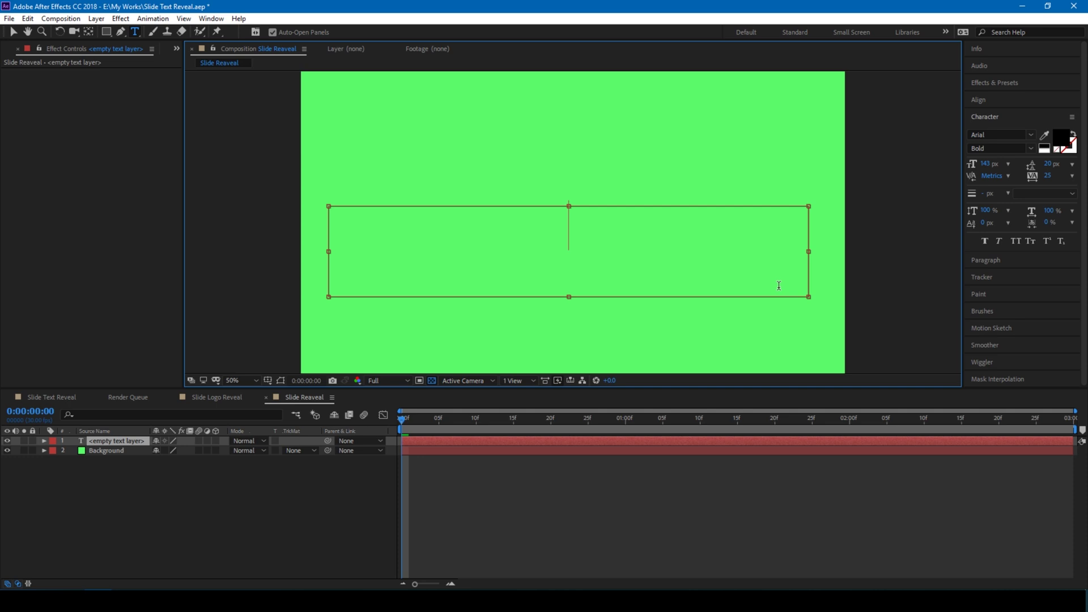
type("Si")
key("BackSpace")
type("lide ")
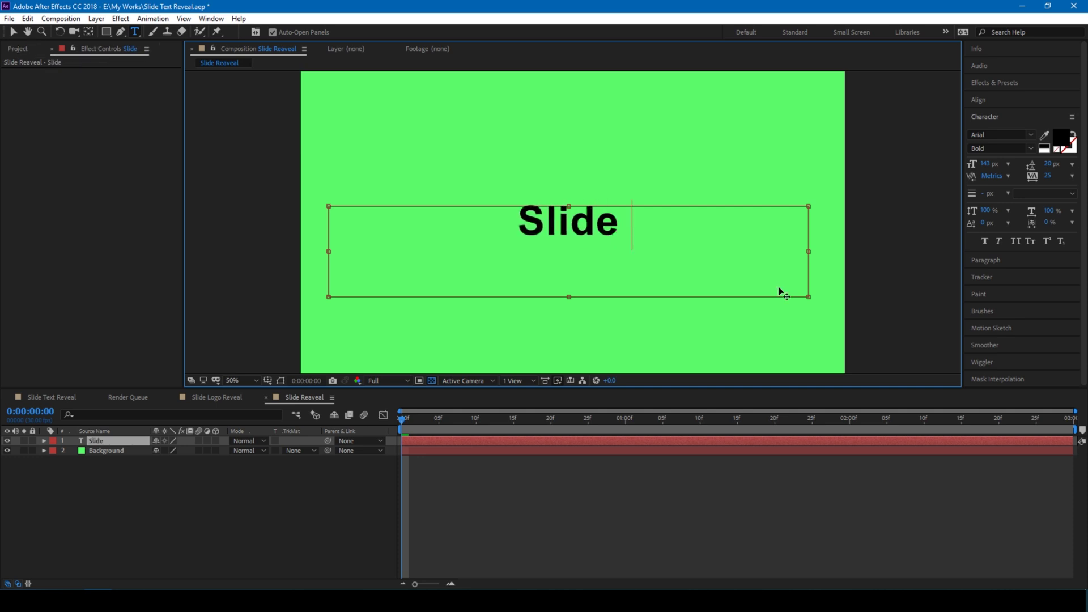
type("Animation")
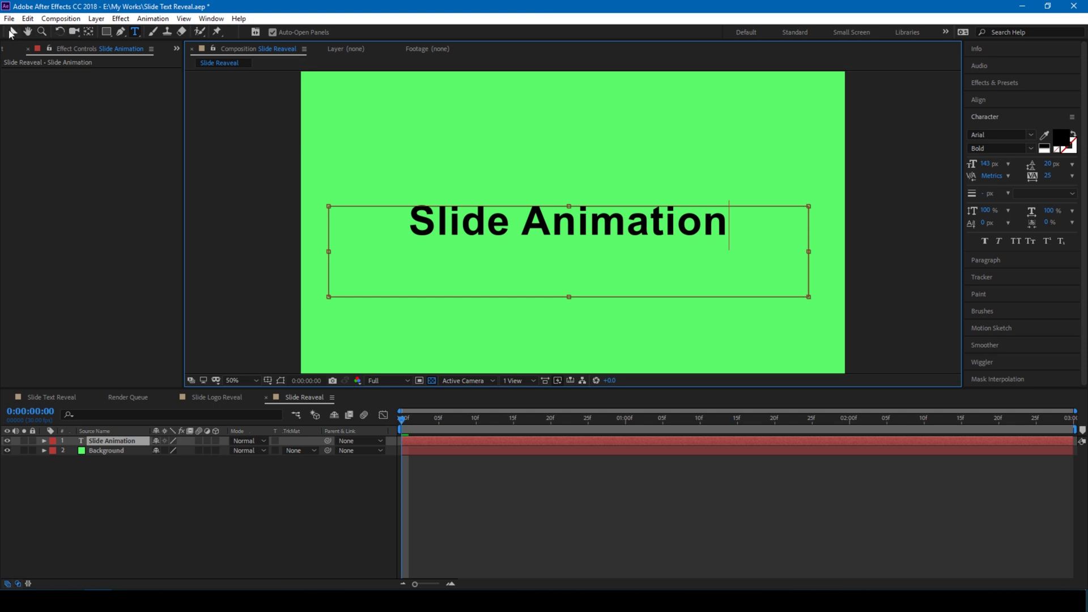
left_click(11, 32)
left_click(100, 136)
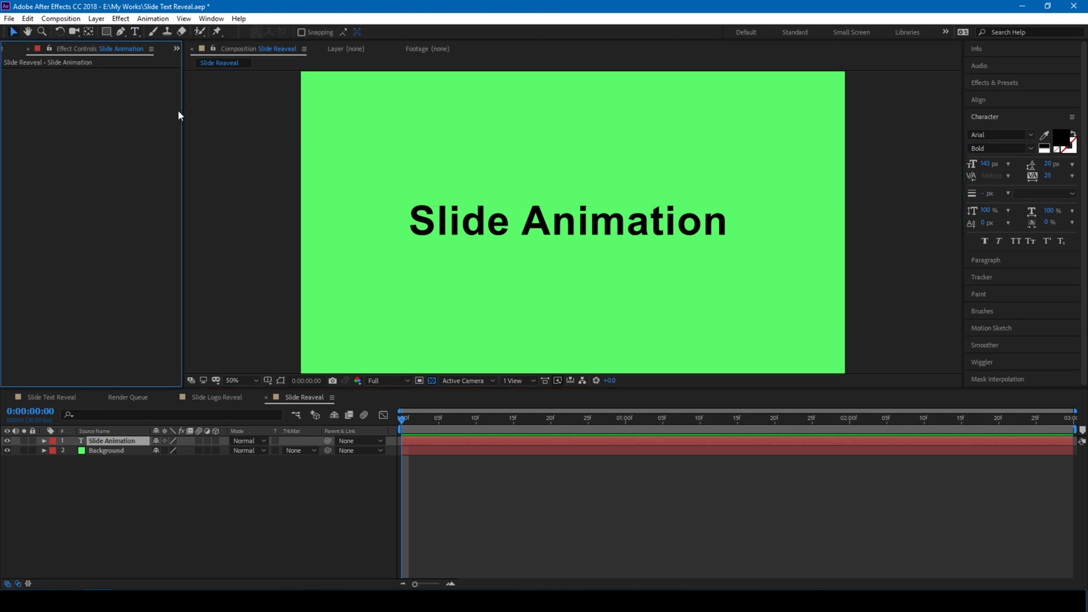
- Add a shape layer with a red rectangle covering the lower half of the frame, just below the text
left_click(97, 18)
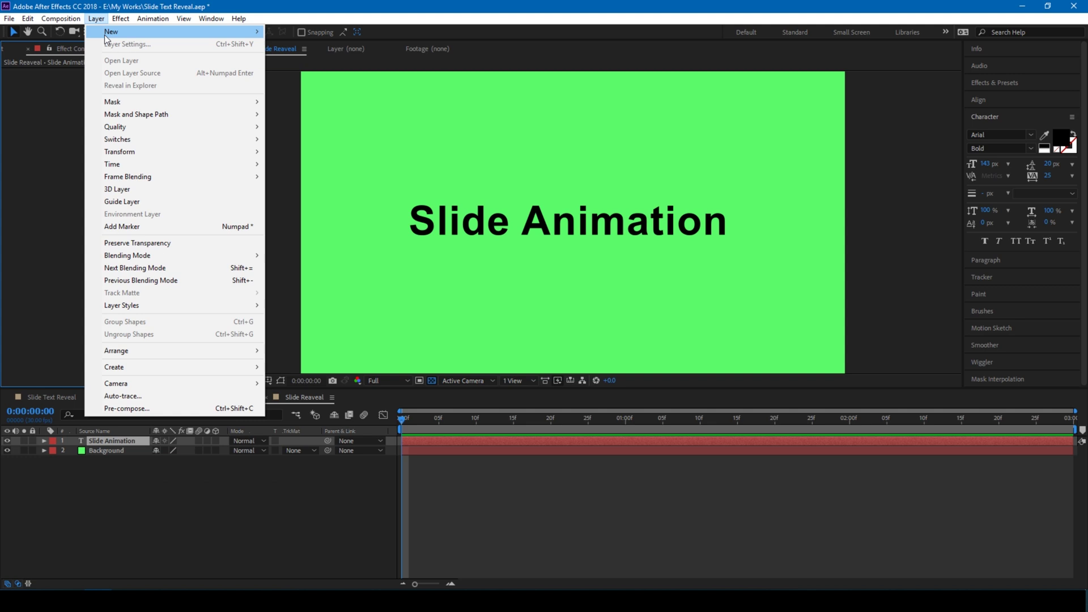
mouse_move(105, 36)
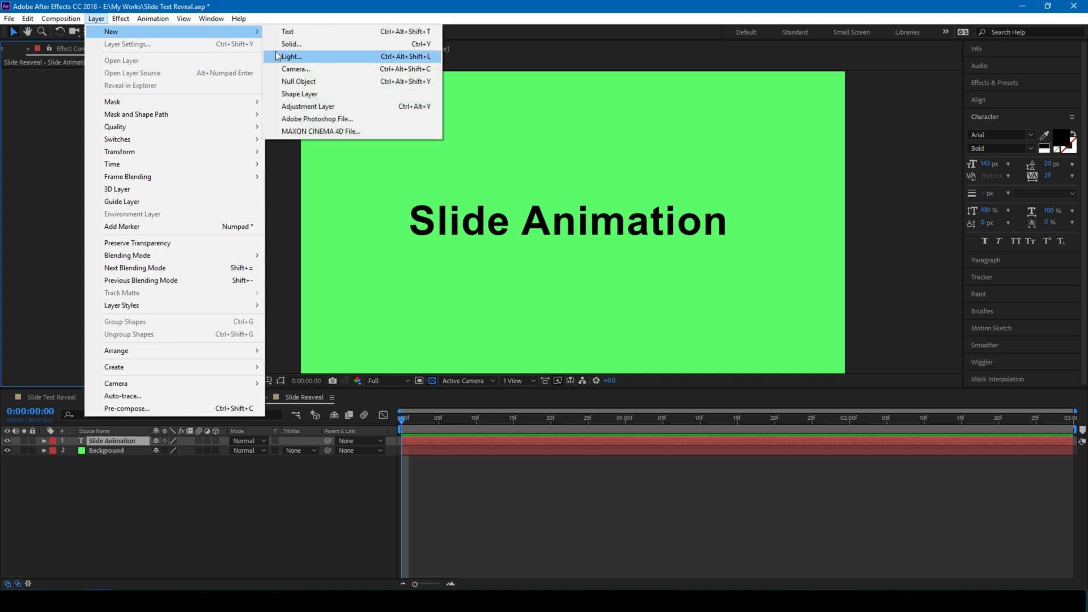
left_click(287, 96)
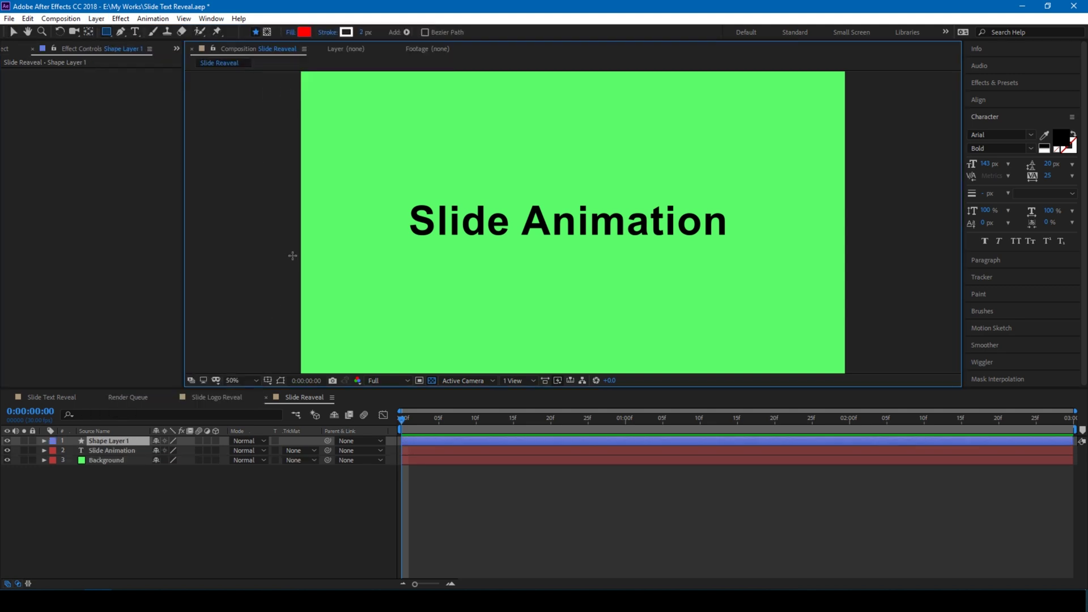
mouse_move(301, 243)
left_mouse_down()
mouse_move(857, 344)
mouse_move(860, 377)
left_mouse_up()
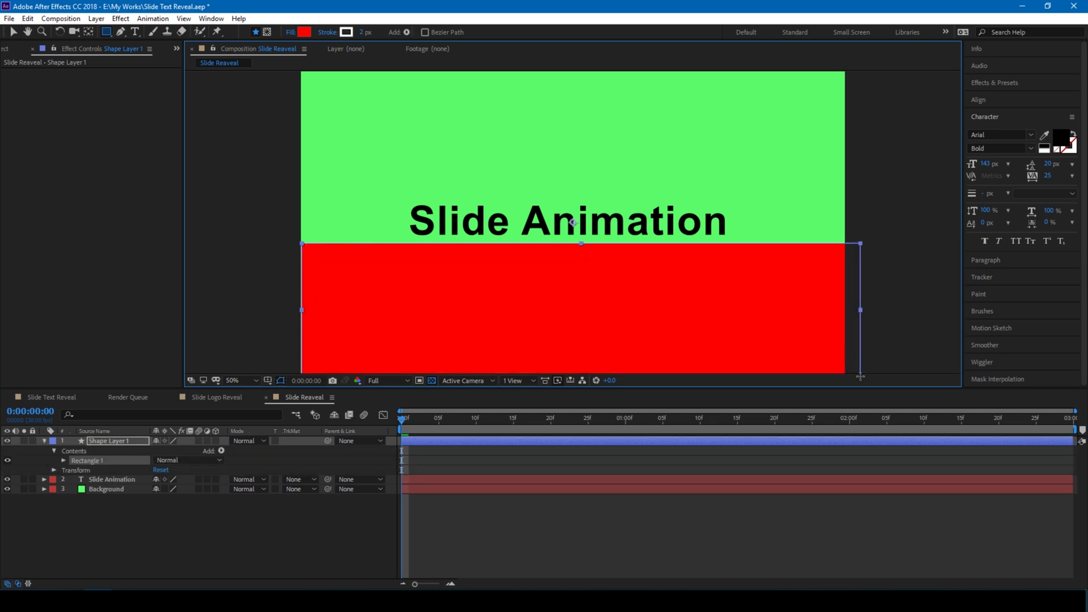
left_click(14, 31)
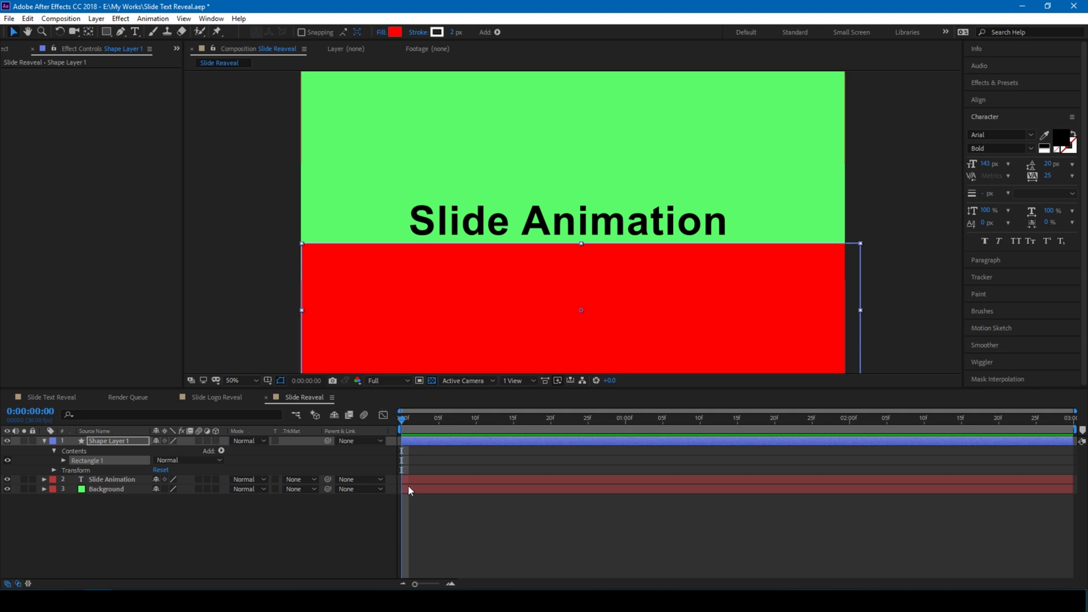
left_click(391, 421)
- Set a Position keyframe at 0:00 with the text moved down behind the red shape
left_click(97, 479)
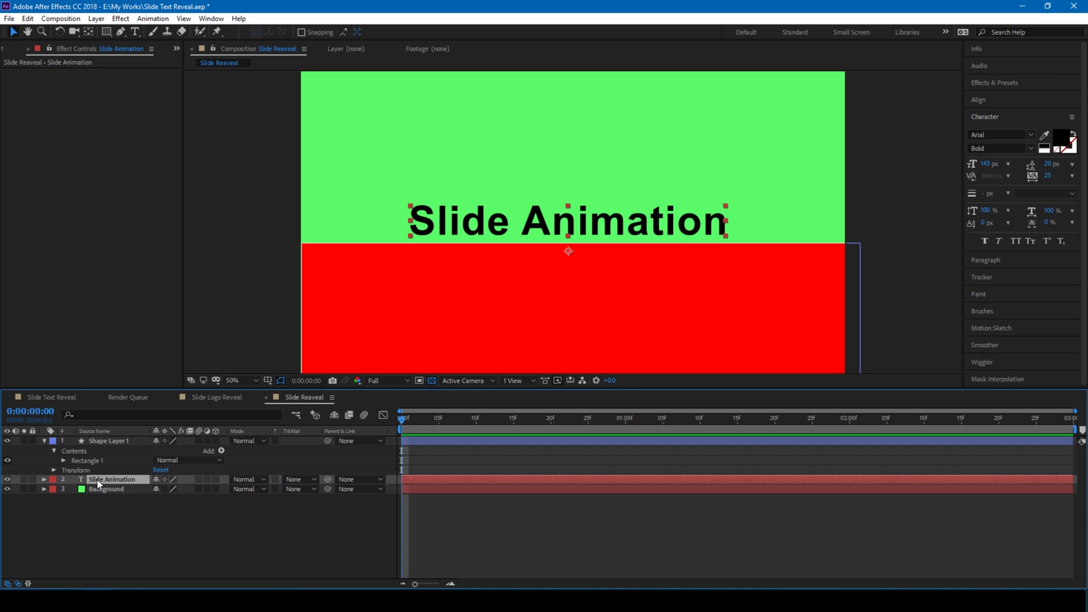
key("p")
left_click(96, 490)
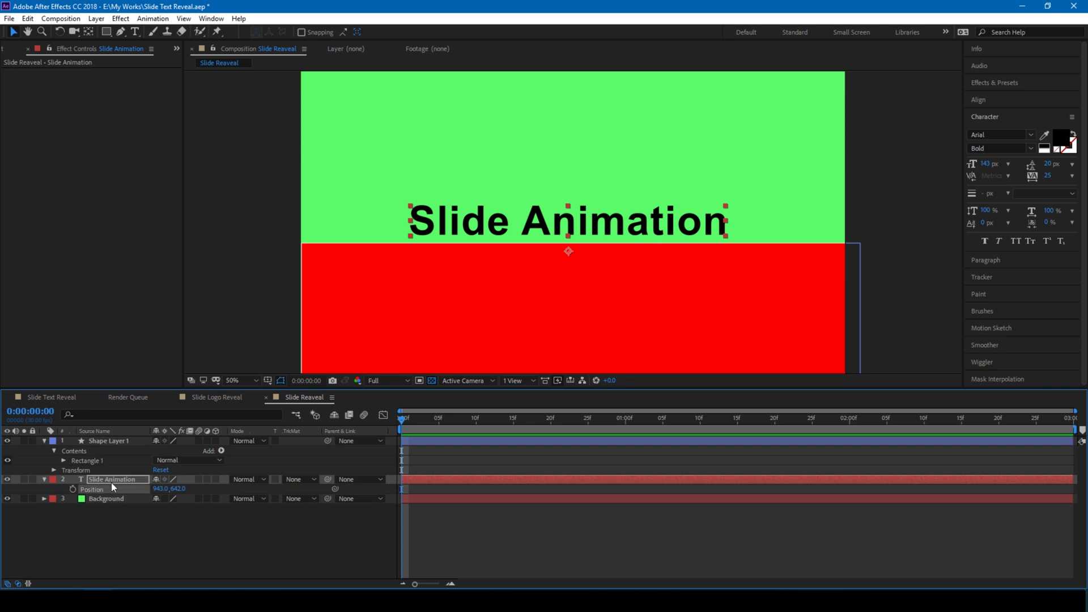
left_click(72, 489)
left_click_drag(176, 491, 316, 477)
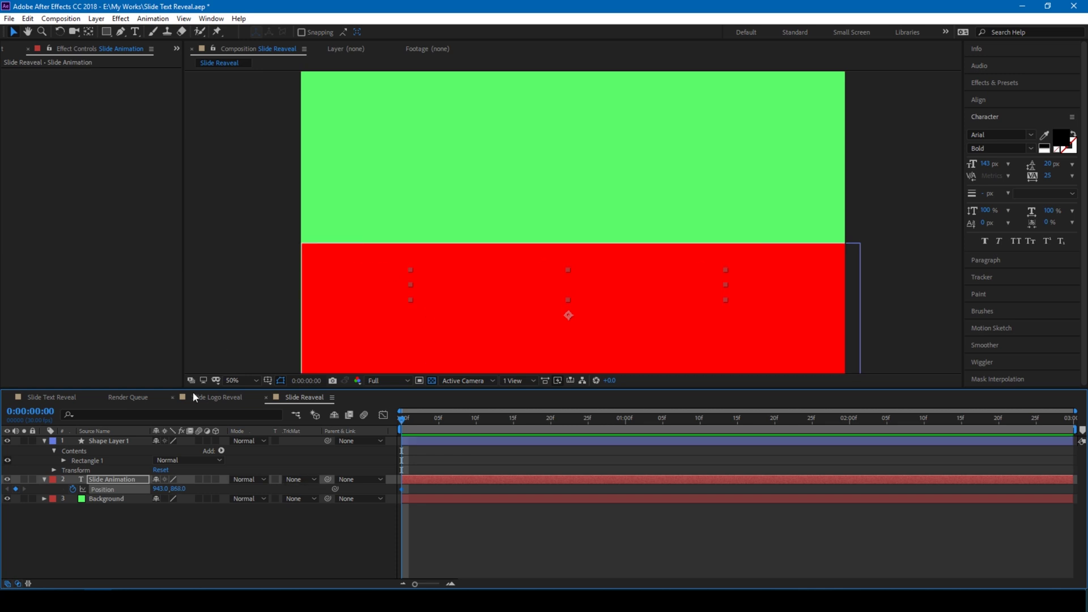
- At 0:00:02:12, raise the text to 943.0, 459.0, just above the red rectangle
left_click(939, 419)
left_click_drag(187, 489, 71, 491)
key("Up")
key("Up")
key("Up")
key("Up")
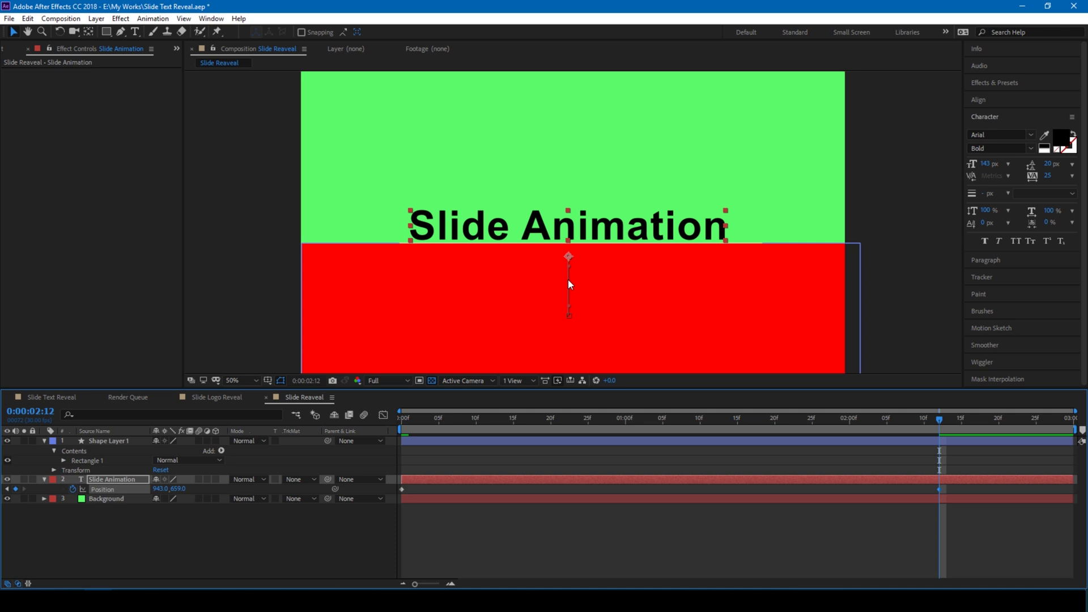
left_click(900, 179)
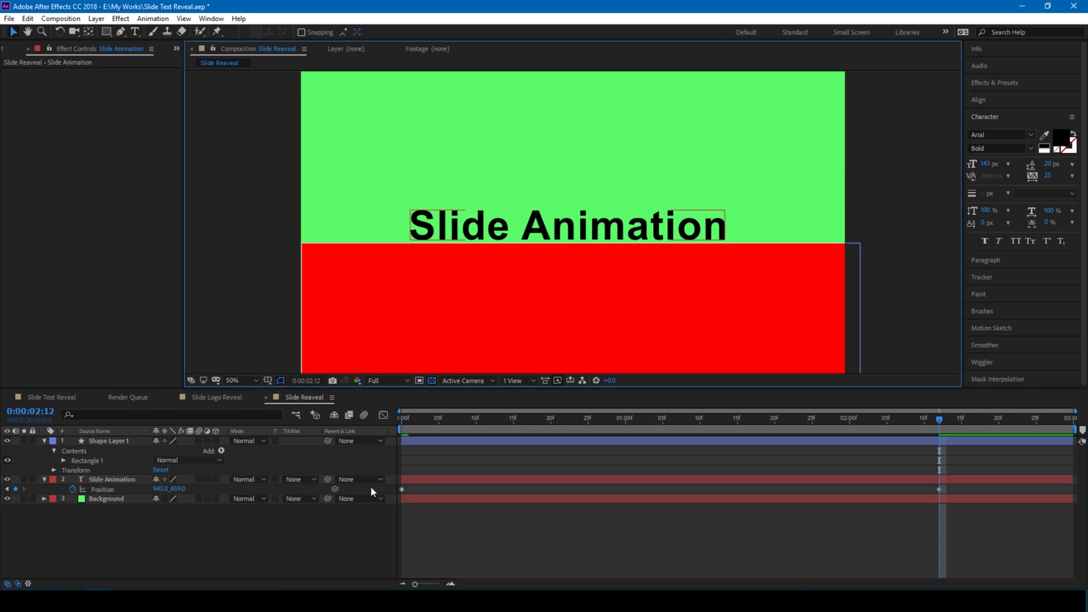
- Apply Easy Ease to both Position keyframes of the Slide Animation text
left_click(401, 490)
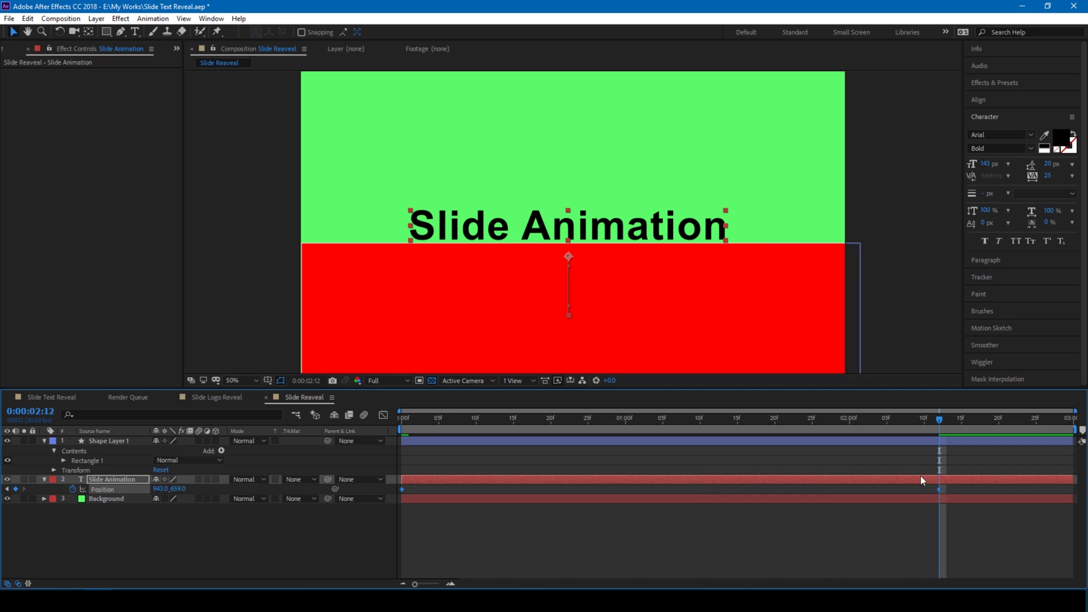
right_click(937, 489)
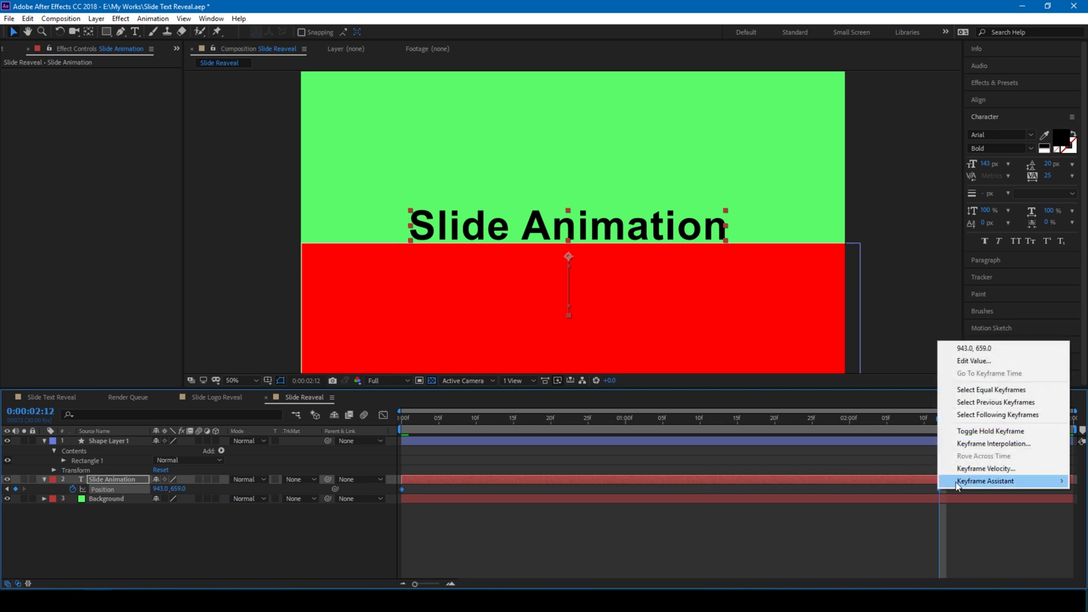
mouse_move(957, 482)
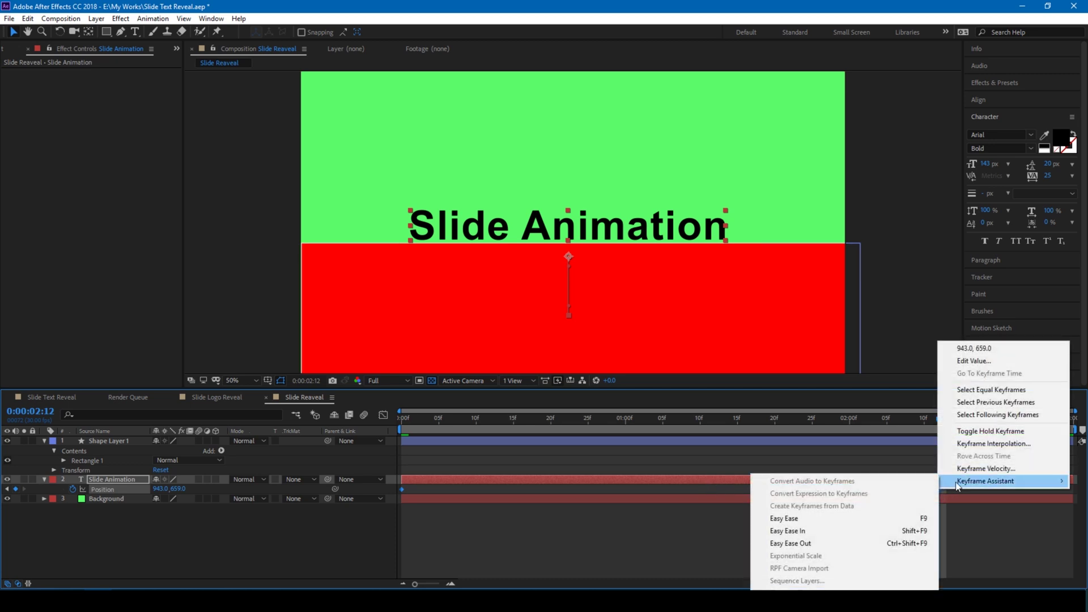
left_click(779, 521)
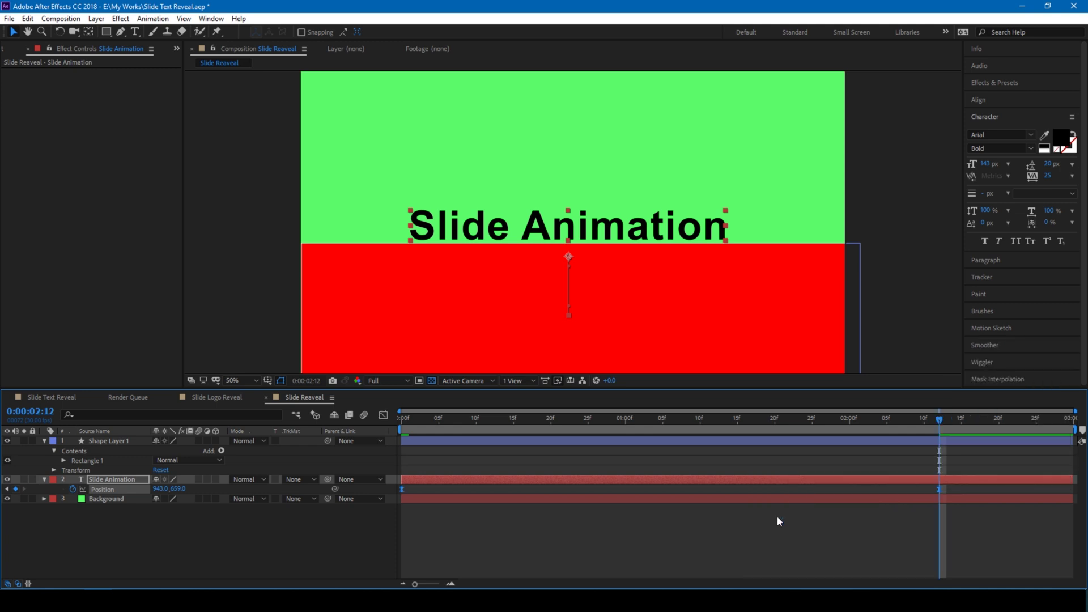
left_click(483, 525)
- Reshape the Position speed graph to peak near 300 px/sec early and ease slowly into the end
left_click(103, 490)
left_click(384, 415)
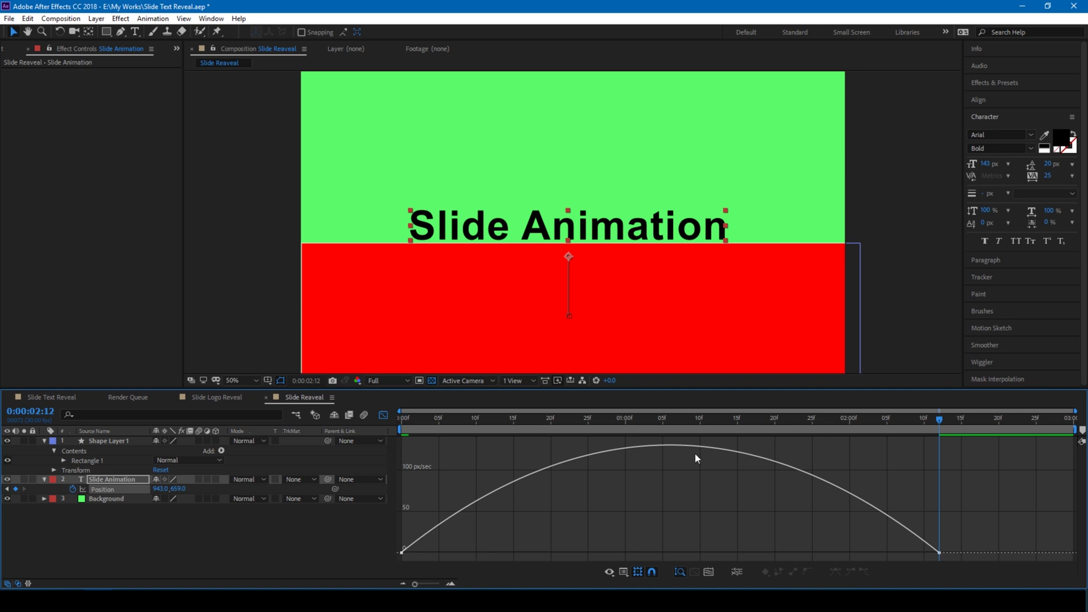
right_click(460, 477)
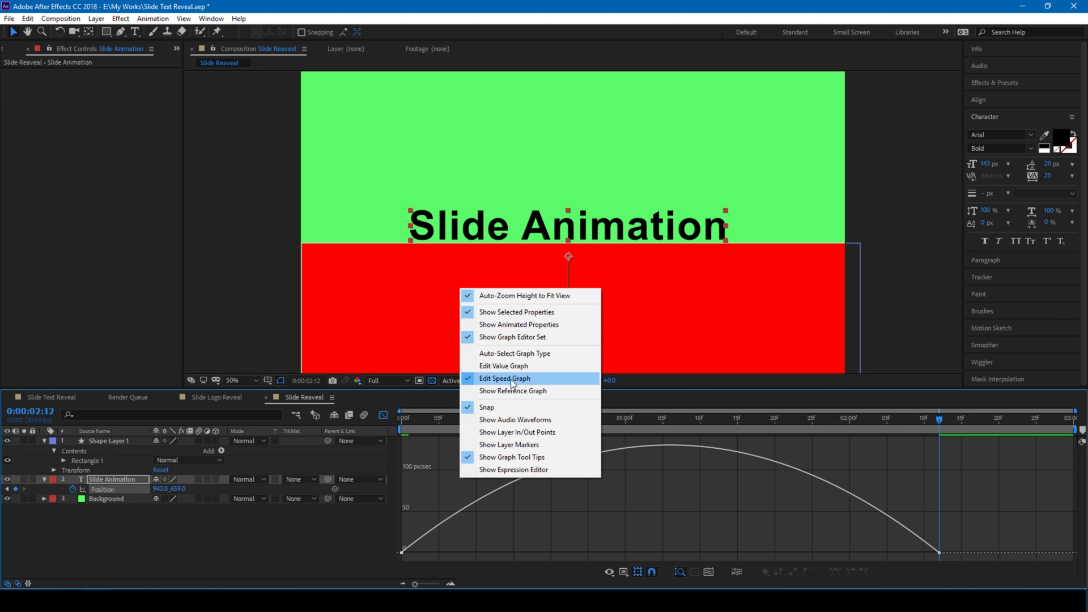
left_click(651, 497)
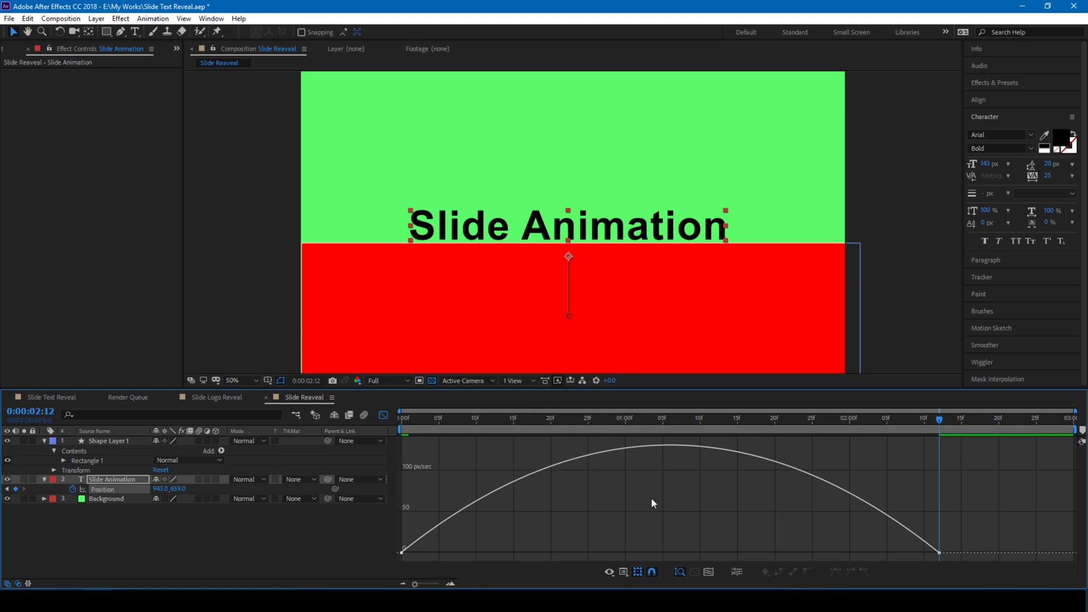
left_click(939, 552)
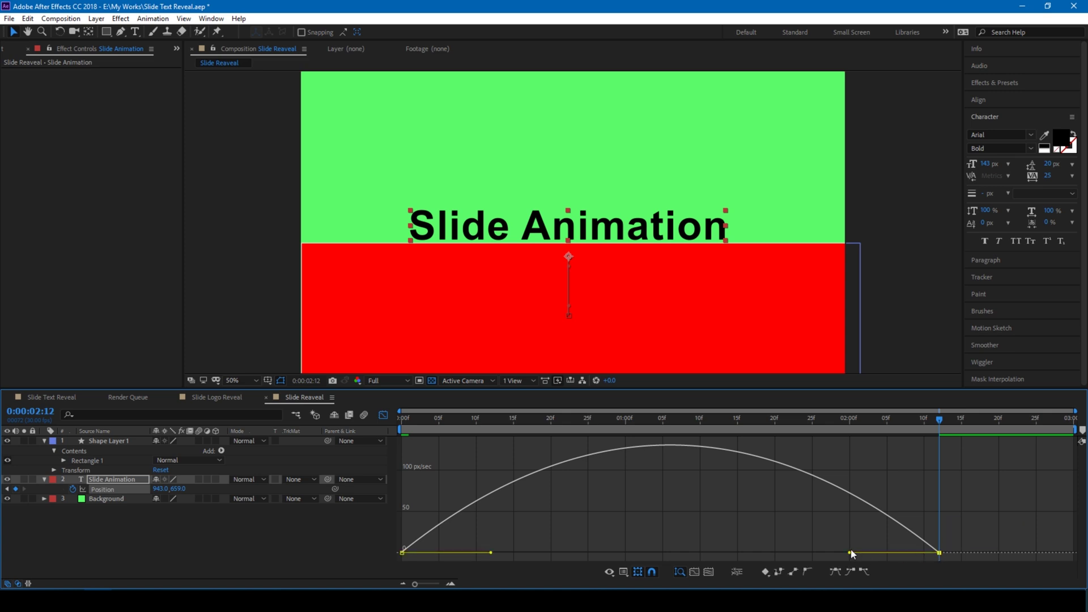
left_click_drag(849, 552, 647, 550)
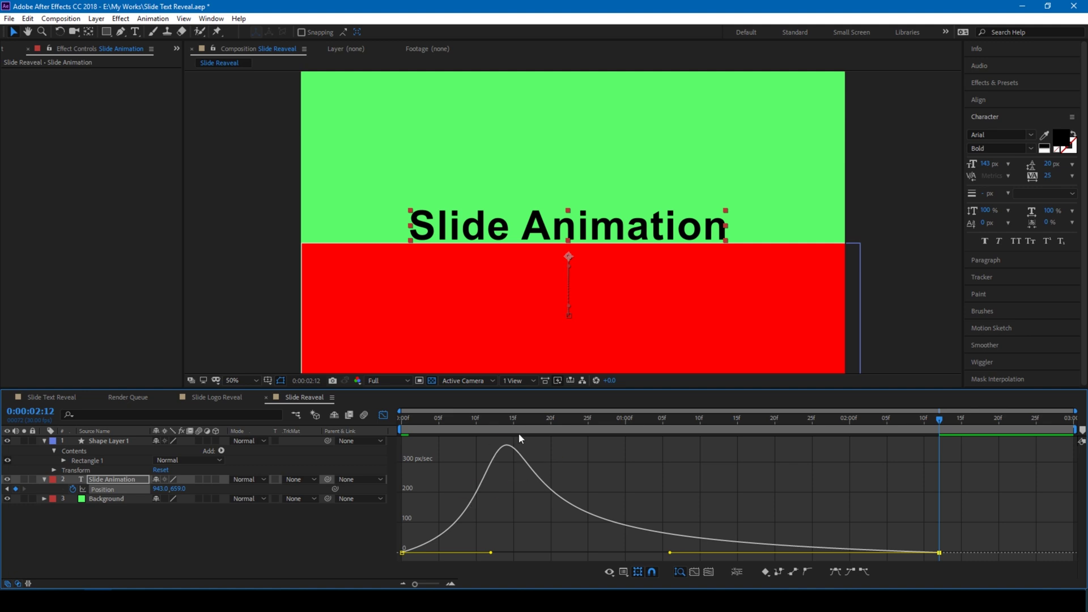
- Preview the text sliding up from the start of the composition
left_click(403, 420)
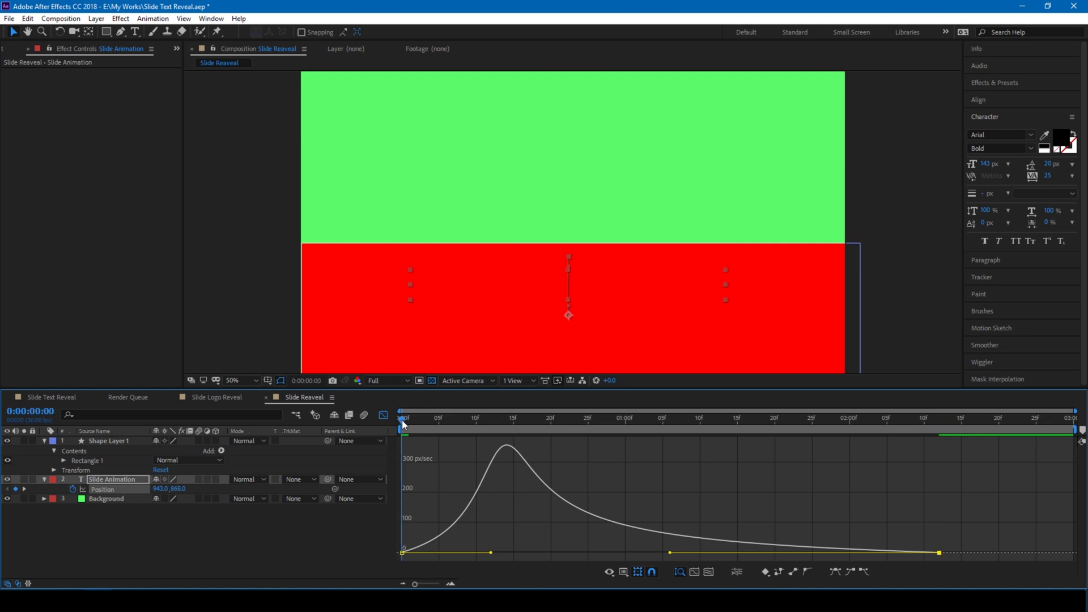
left_click(243, 332)
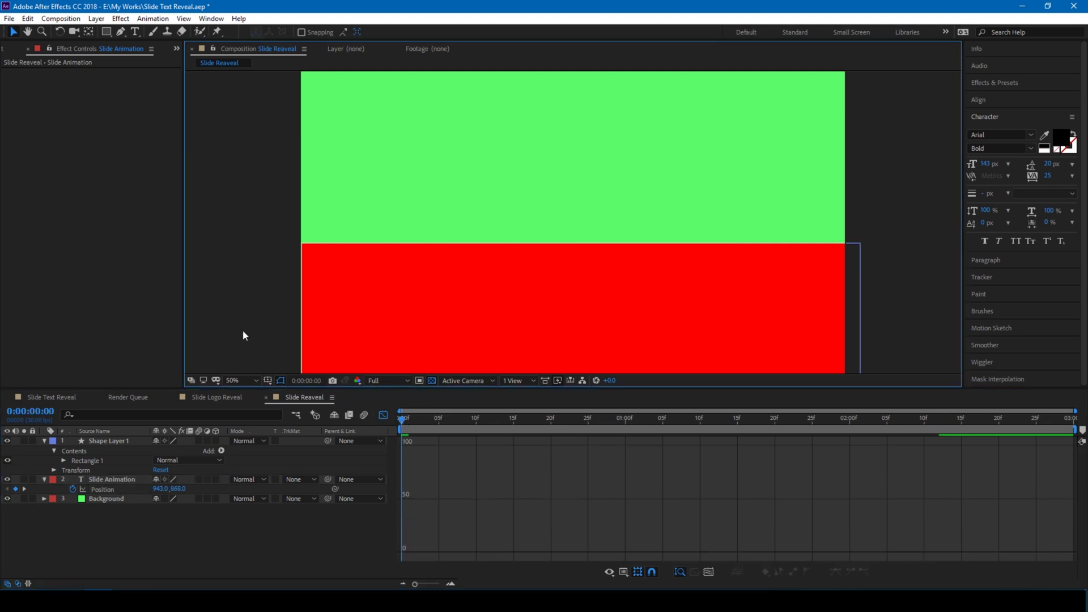
key("space")
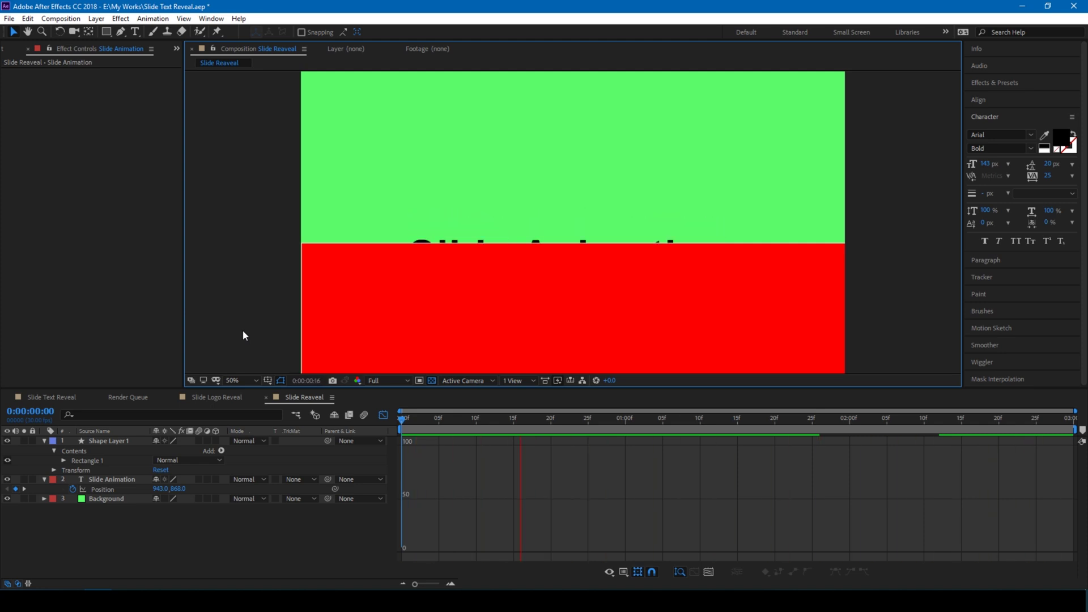
key("space")
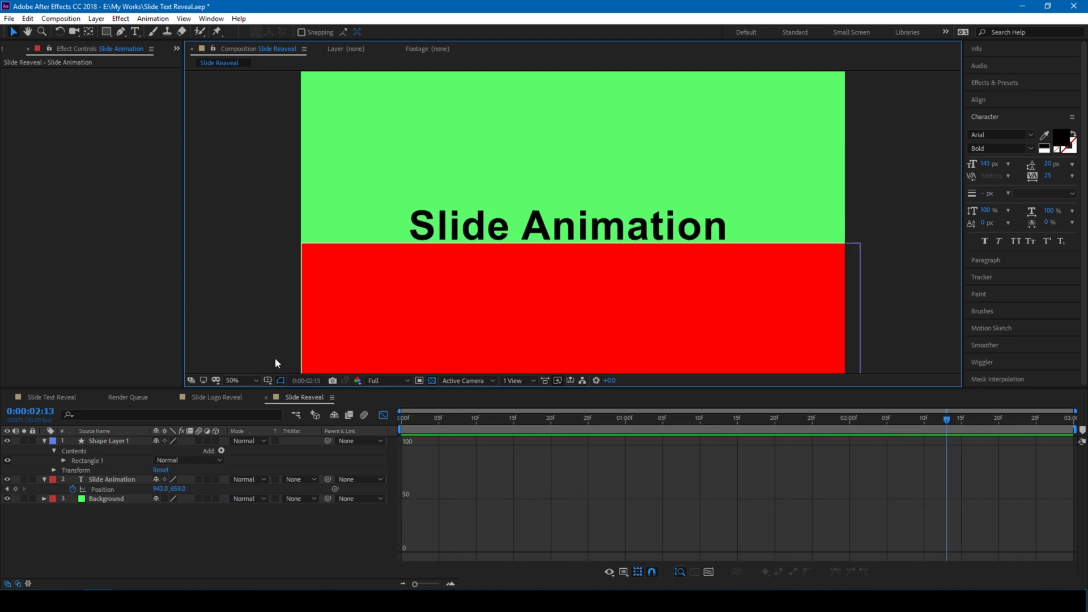
- Collapse the layers and set Slide Animation's track matte to Alpha Inverted 'Shape Layer 1'
left_click(380, 415)
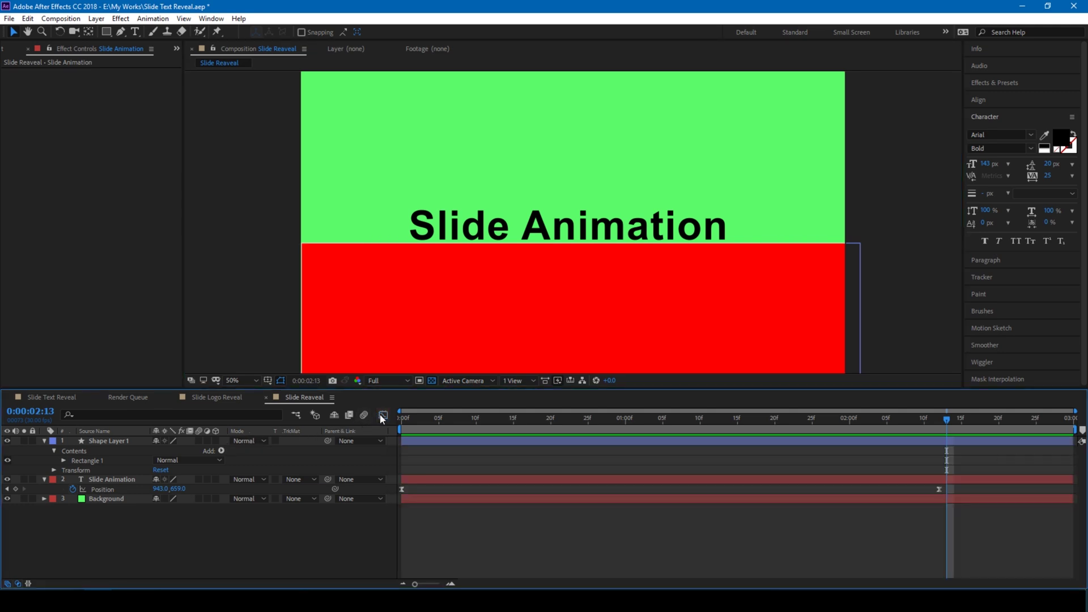
left_click(43, 440)
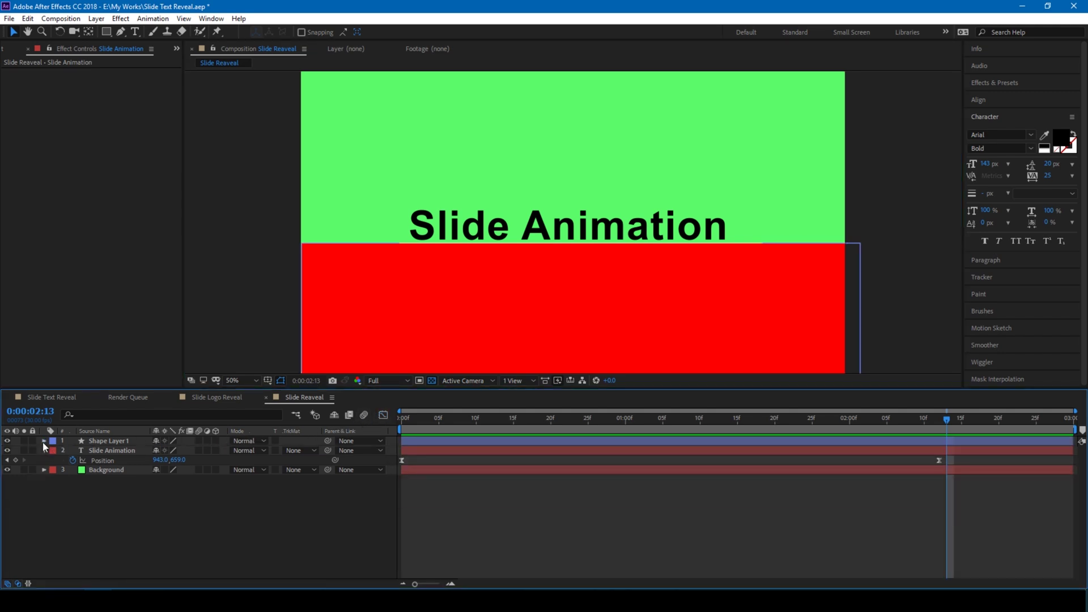
left_click(44, 451)
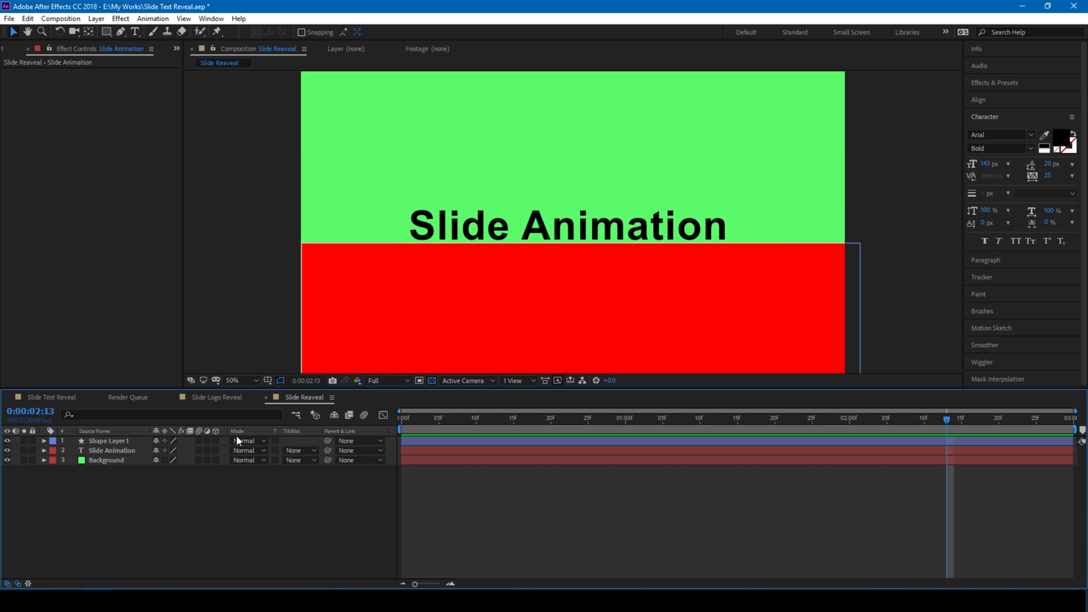
left_click(115, 448)
left_click(304, 450)
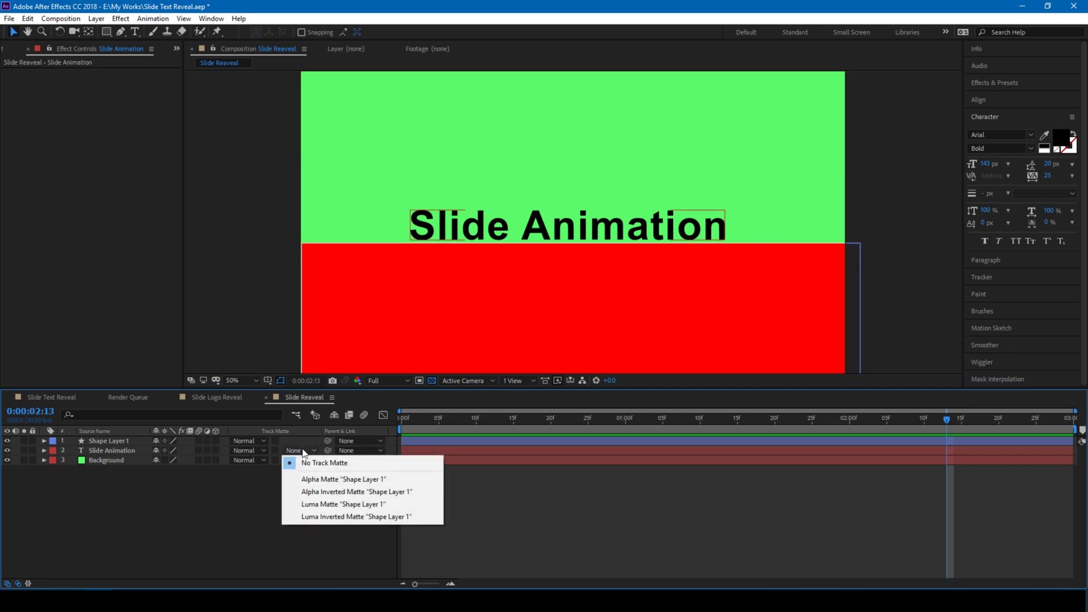
left_click(317, 492)
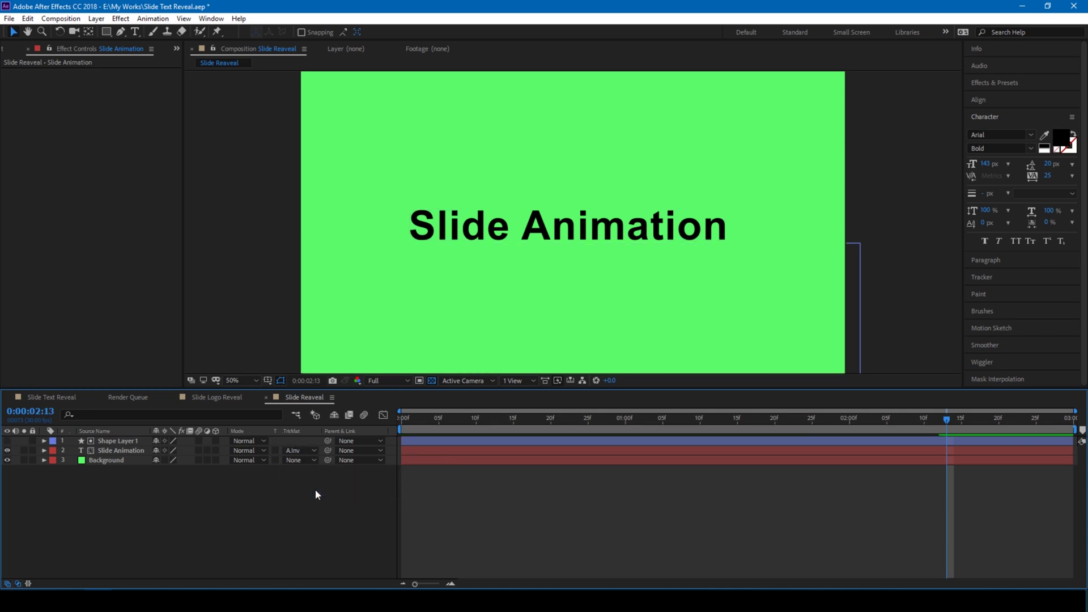
- Close the timeline column options unchanged and return the current time to 0
right_click(291, 426)
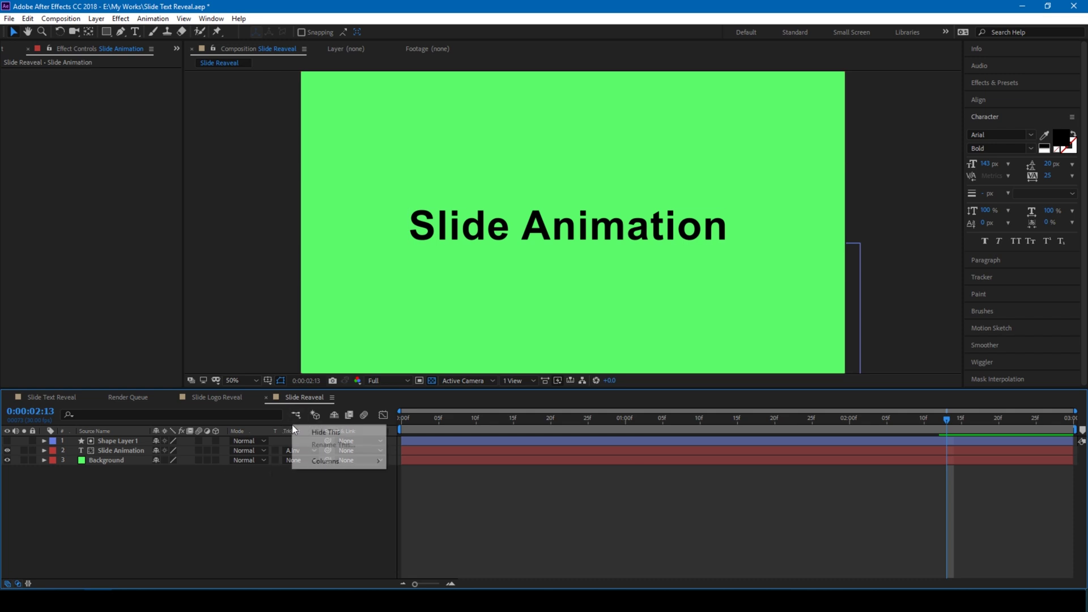
mouse_move(340, 461)
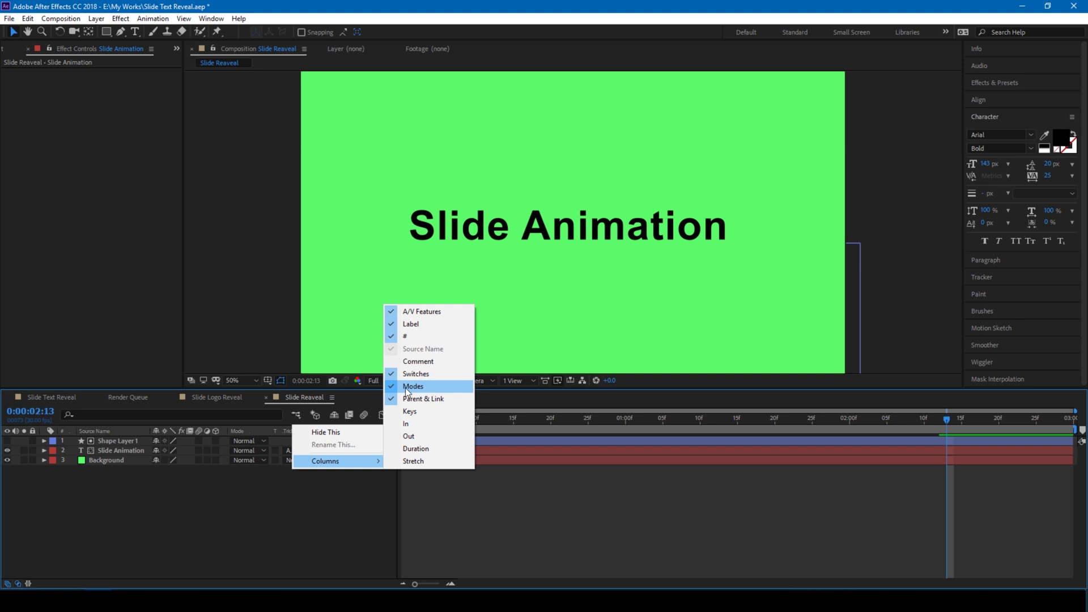
left_click(317, 498)
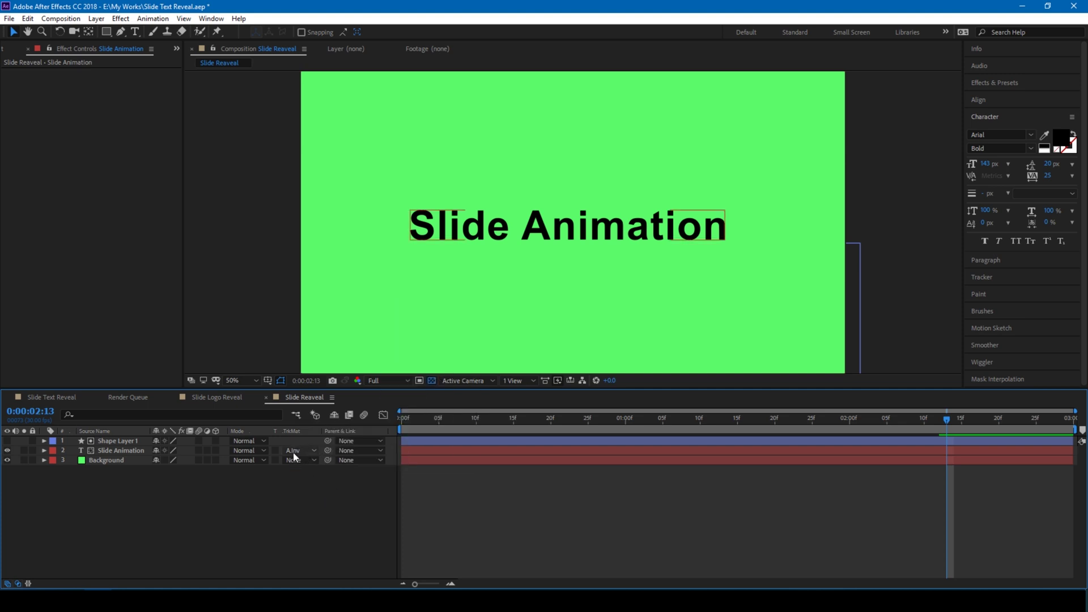
left_click(401, 419)
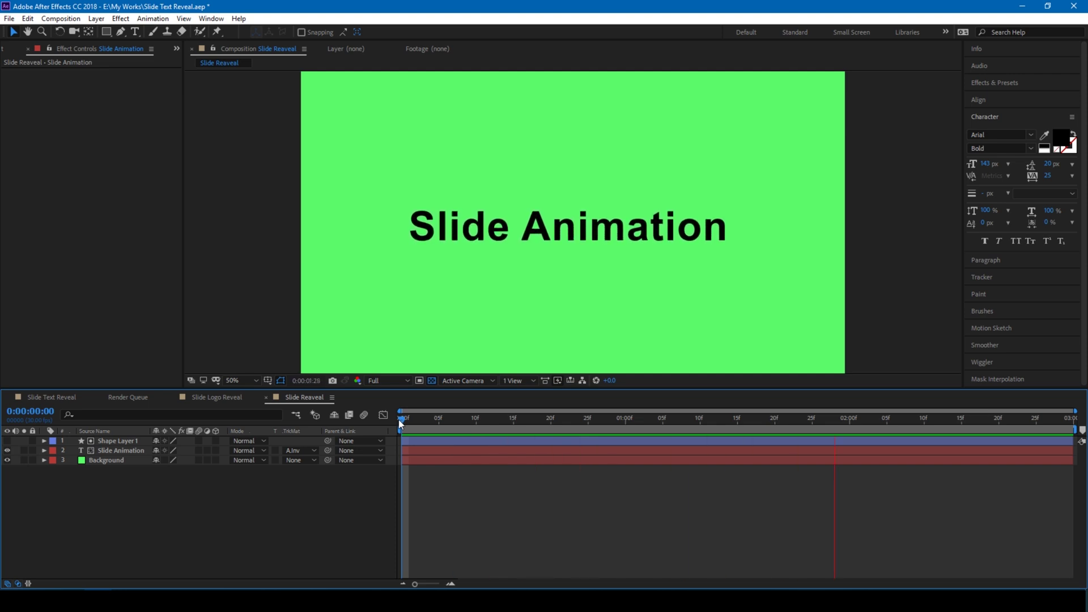
- Switch to the Slide Logo Reveal composition and preview the irafx logo rising from frame 0
left_click(205, 397)
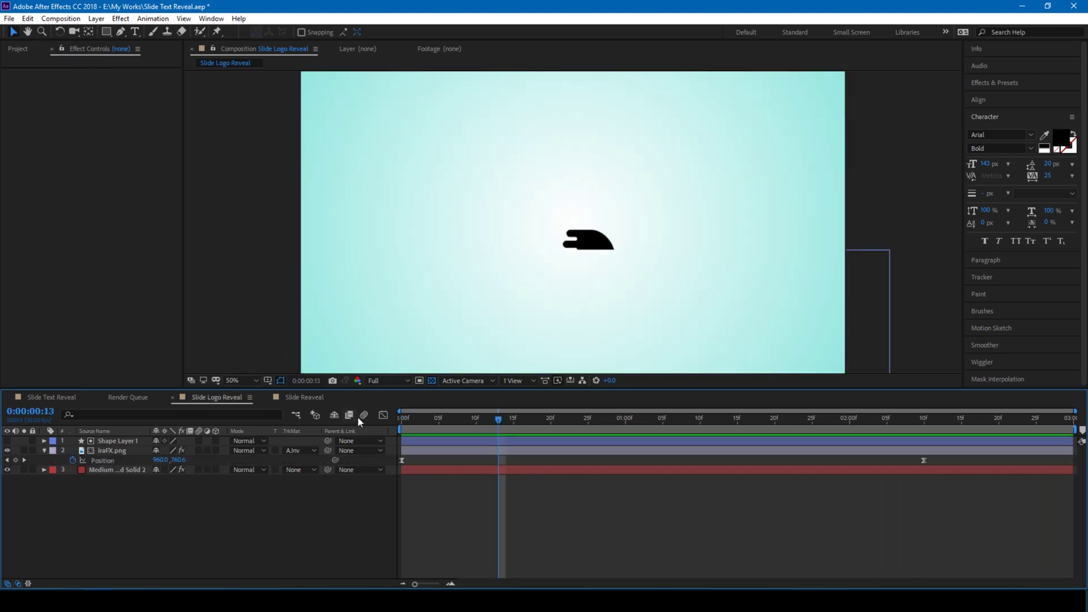
left_click(396, 418)
key("space")
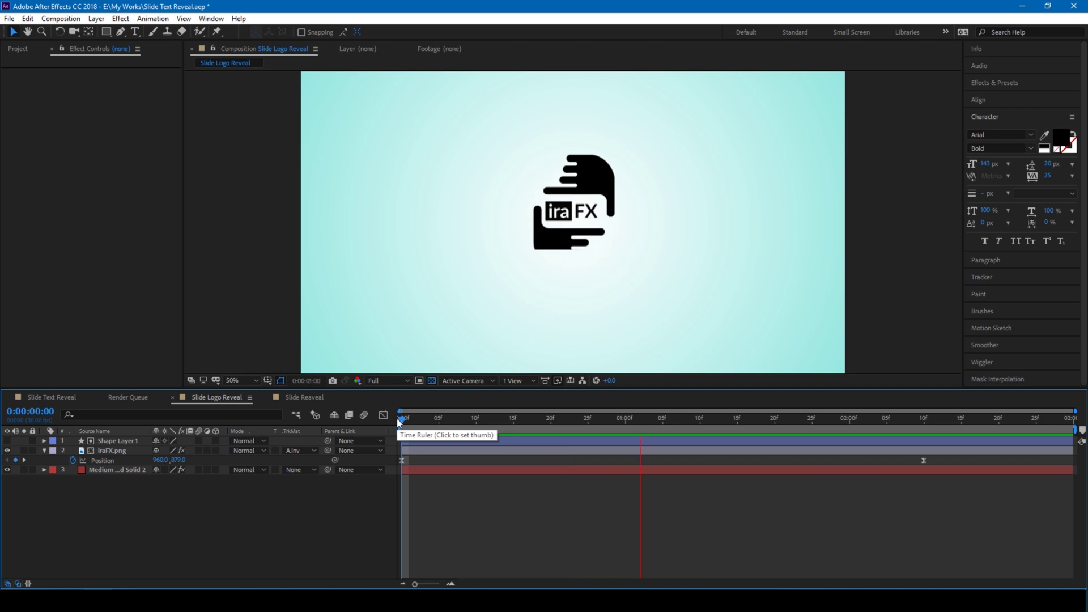